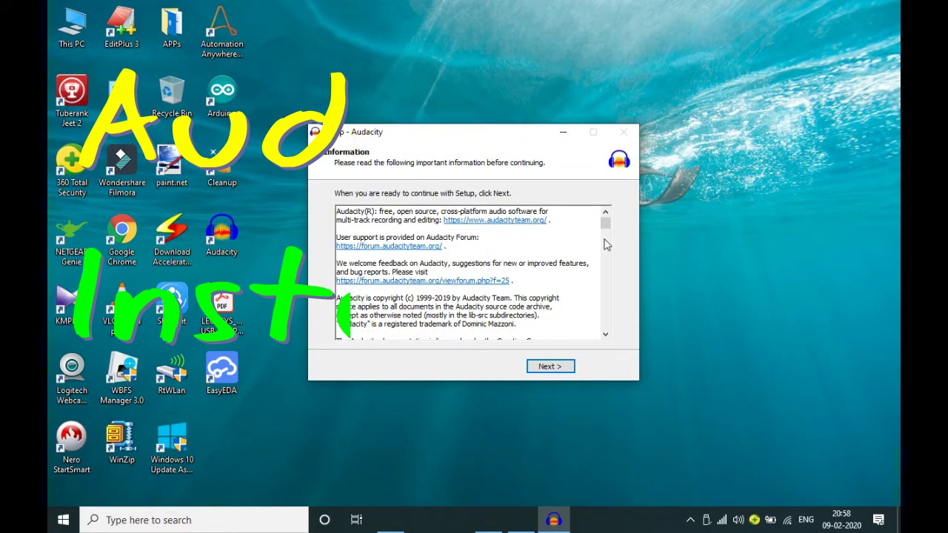
Step: Finish the Audacity 2.3.3 setup with 'Launch Audacity' unchecked, then start it from the desktop icon
{"action": "scroll", "coordinate": [607, 237], "scroll_direction": "down", "scroll_amount": 5}
{"action": "scroll", "coordinate": [608, 222], "scroll_direction": "up", "scroll_amount": 5}
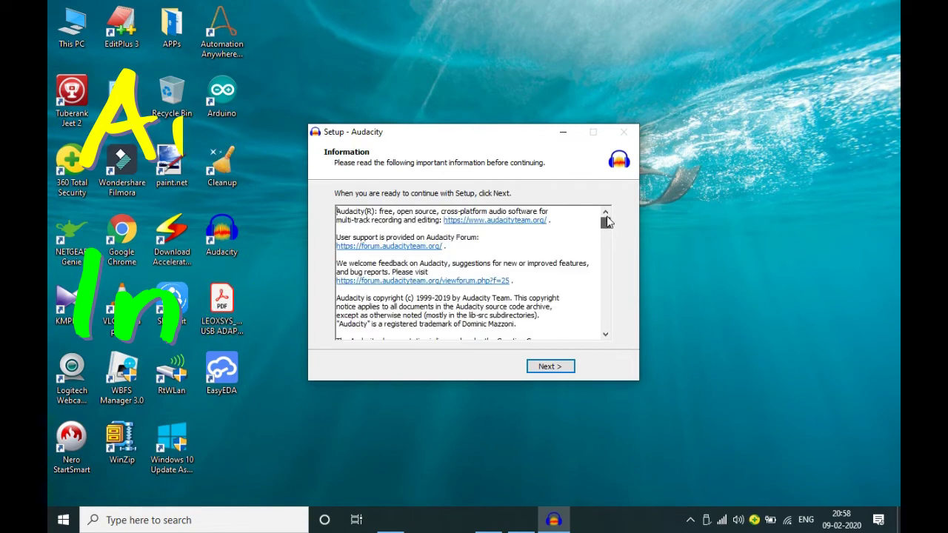
{"action": "left_click", "coordinate": [558, 368]}
{"action": "left_click", "coordinate": [433, 248]}
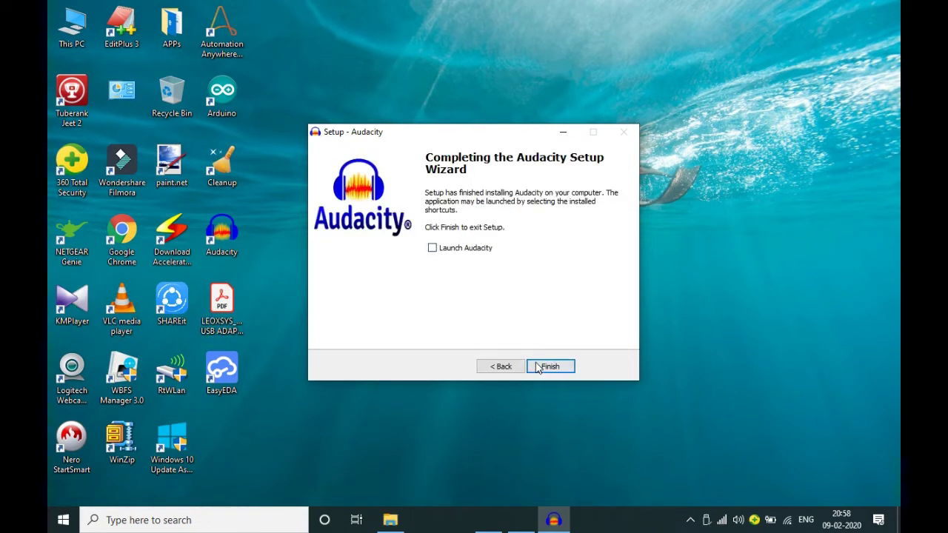
{"action": "left_click", "coordinate": [549, 368]}
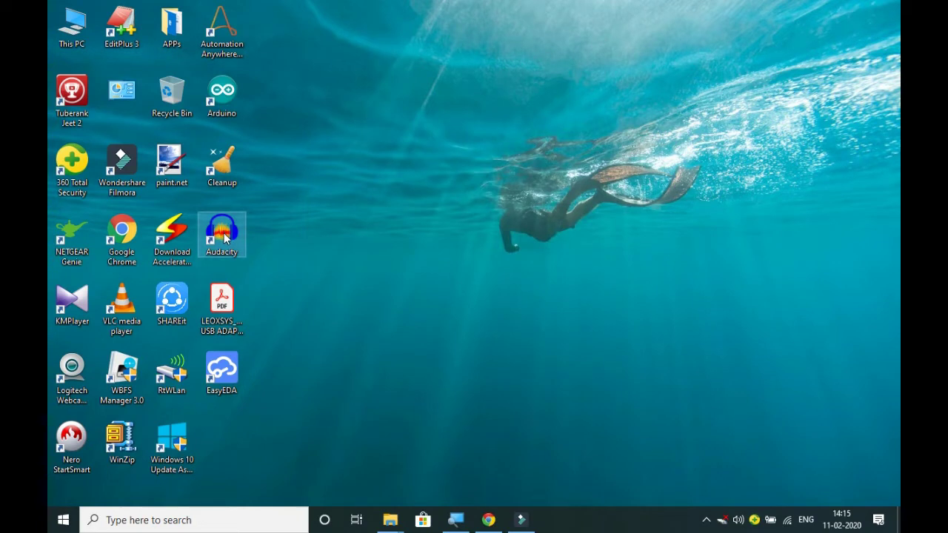
{"action": "double_click", "coordinate": [223, 235]}
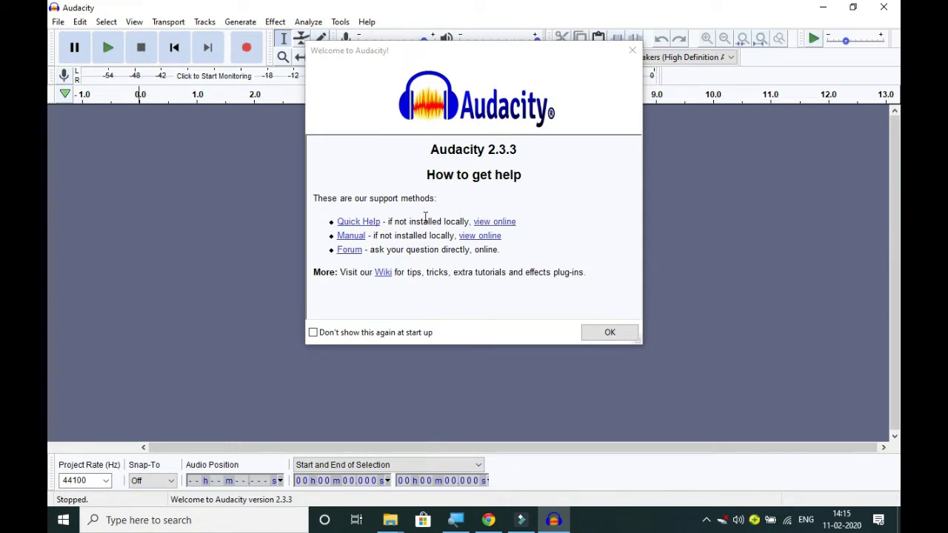
Step: Dismiss the welcome dialog and keep microphone input, 2 (Stereo) recording channels and speaker playback
{"action": "left_click", "coordinate": [610, 333]}
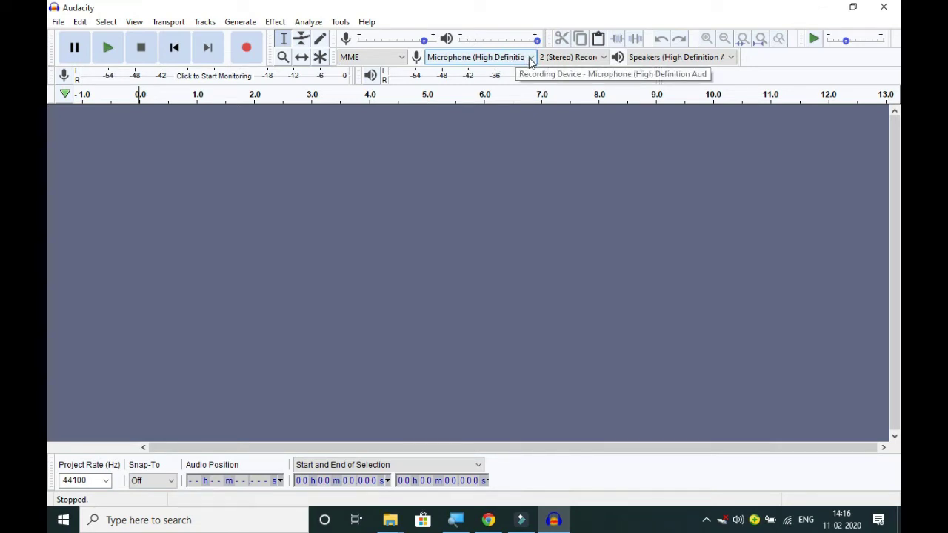
{"action": "left_click", "coordinate": [530, 57]}
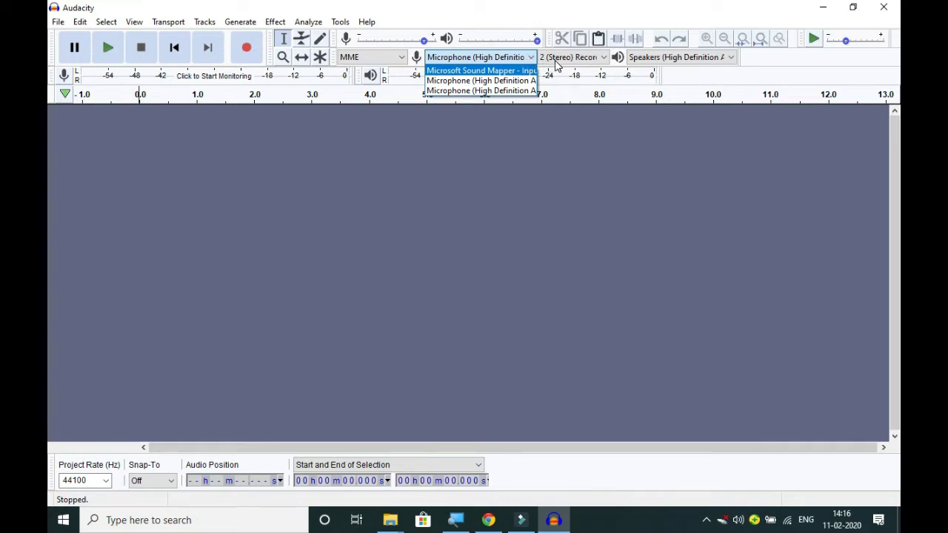
{"action": "left_click", "coordinate": [604, 59]}
{"action": "left_click", "coordinate": [603, 59]}
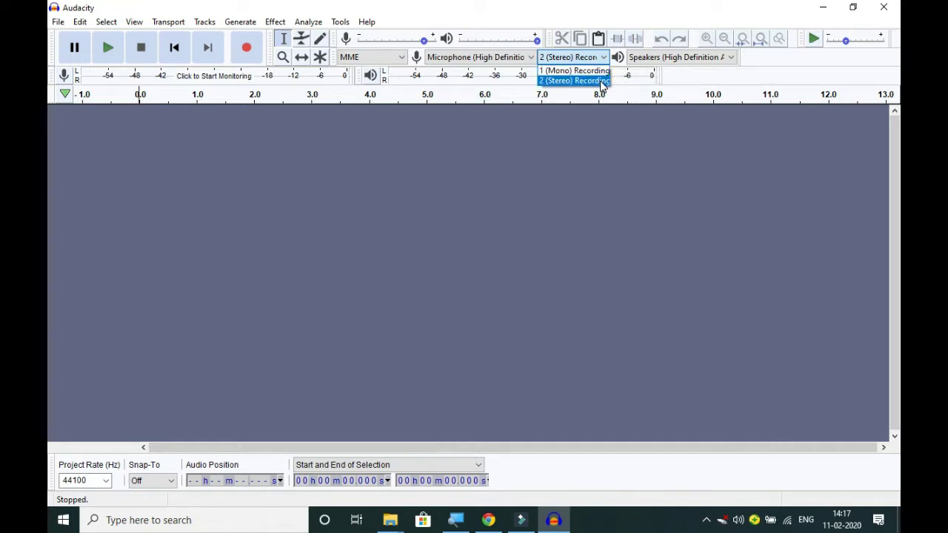
{"action": "left_click", "coordinate": [601, 81]}
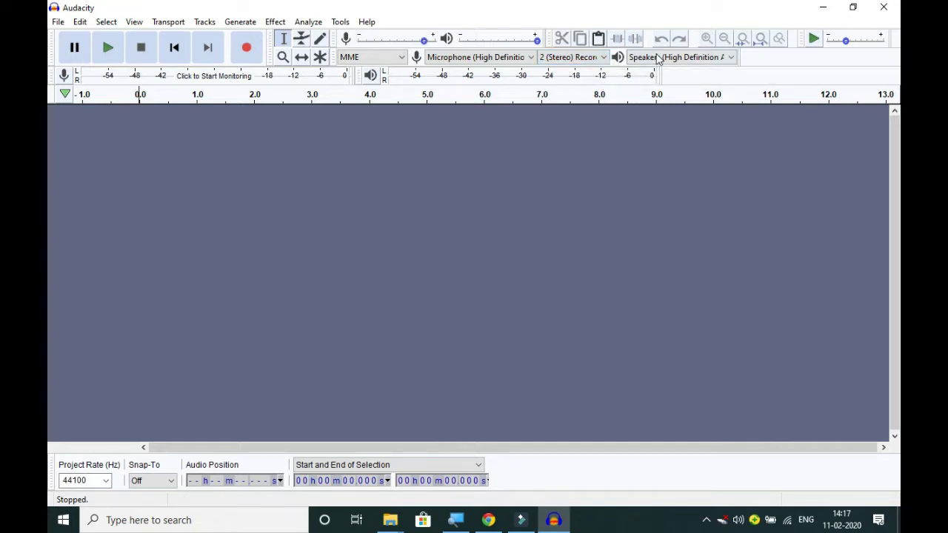
{"action": "left_click", "coordinate": [731, 58]}
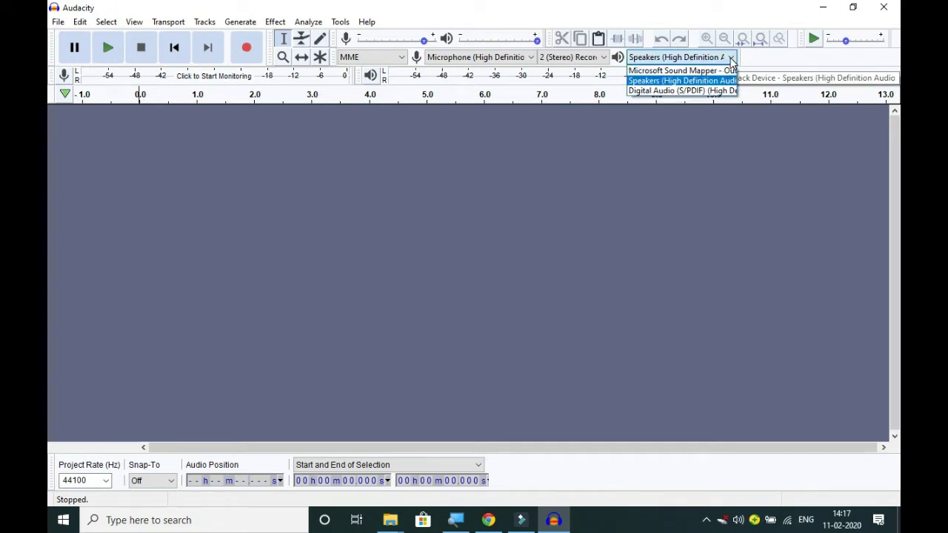
{"action": "left_click", "coordinate": [731, 59]}
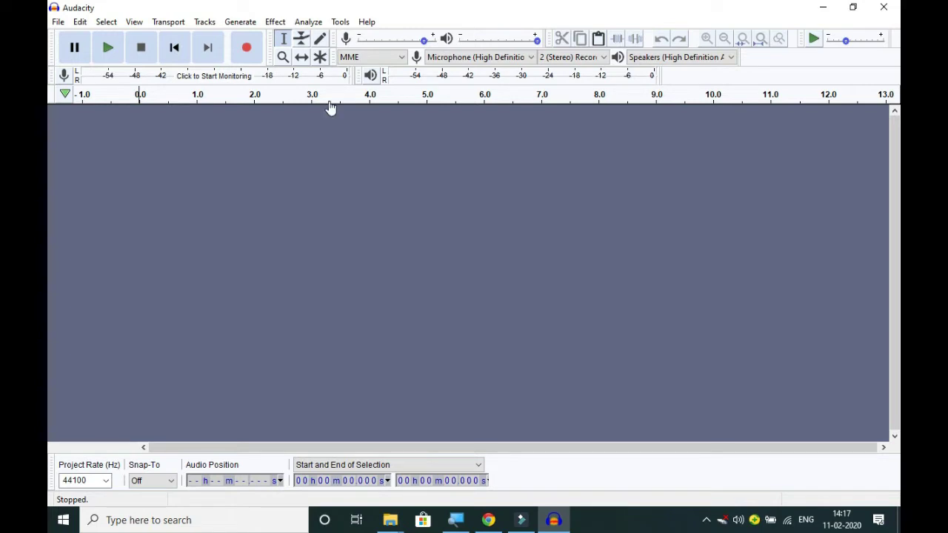
Step: Record about 11.4 seconds of stereo voice from the microphone, then stop recording
{"action": "left_click", "coordinate": [248, 49]}
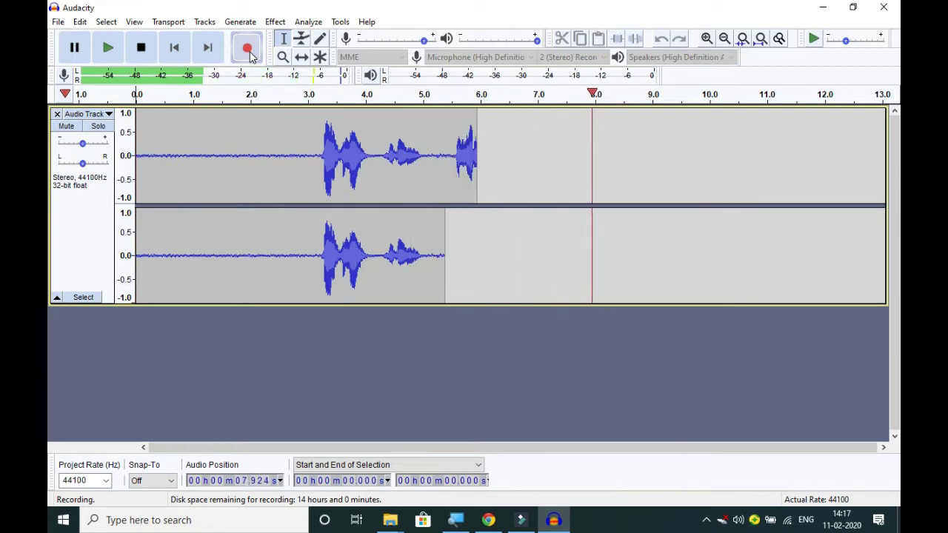
{"action": "left_click", "coordinate": [141, 48]}
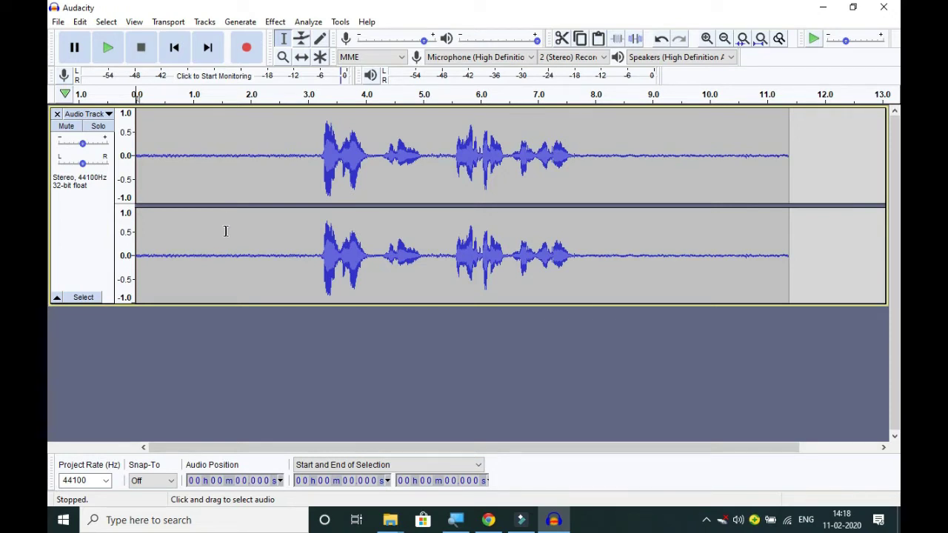
{"action": "left_click", "coordinate": [110, 58]}
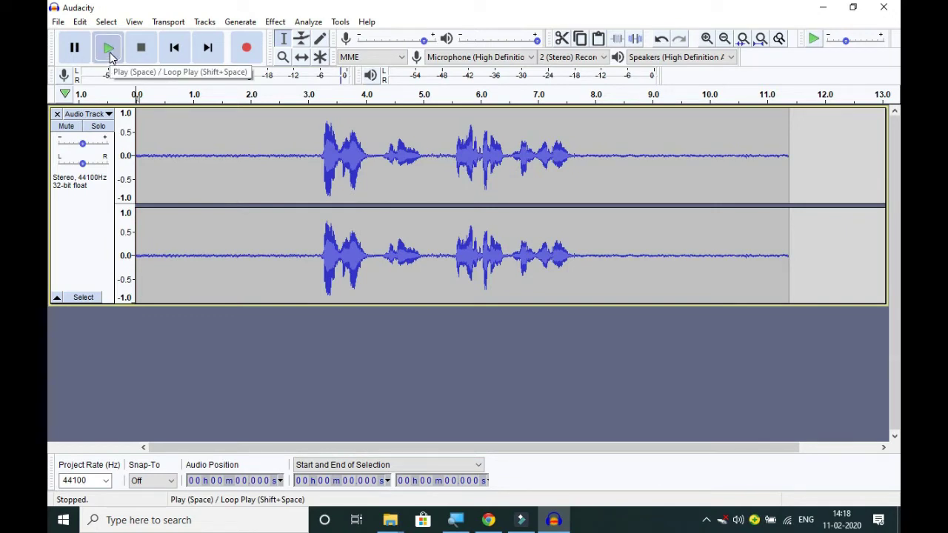
{"action": "left_click", "coordinate": [108, 51]}
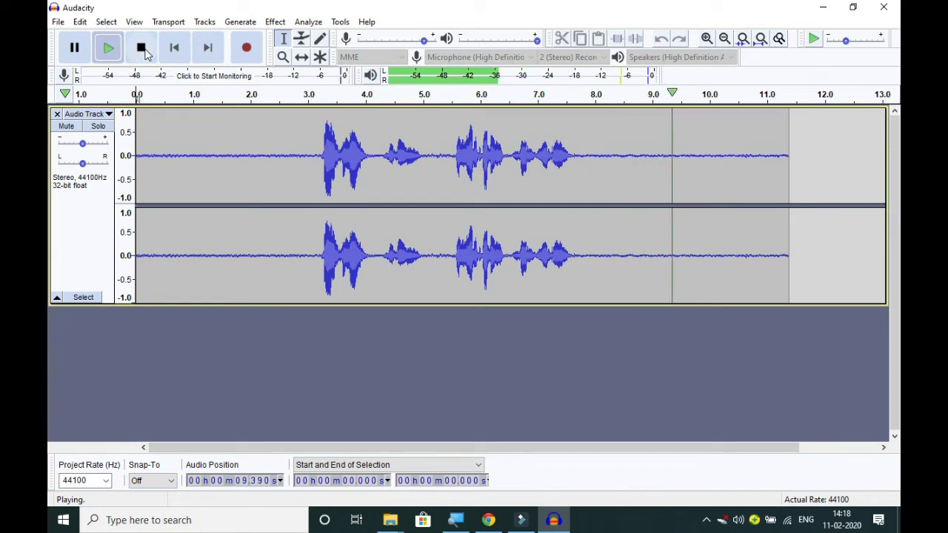
{"action": "left_click", "coordinate": [141, 49]}
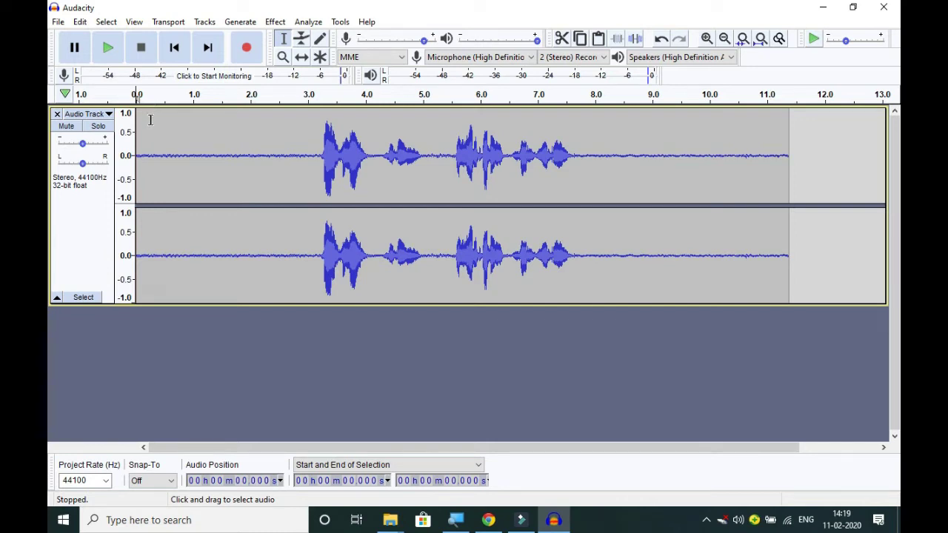
Step: Select the silent stretch from 0.279 s to 2.728 s and capture it with Noise Reduction's Get Noise Profile
{"action": "left_click_drag", "start_coordinate": [152, 118], "coordinate": [291, 141]}
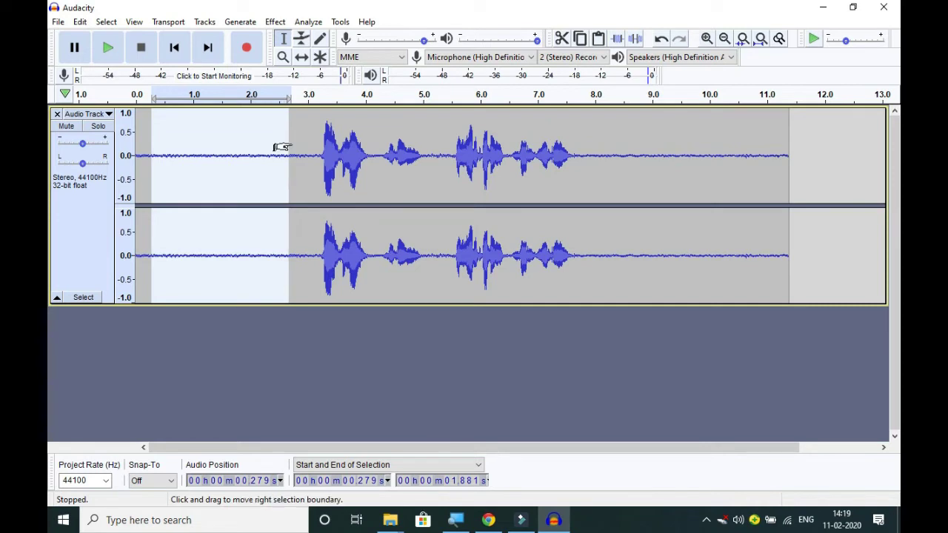
{"action": "left_click", "coordinate": [274, 22]}
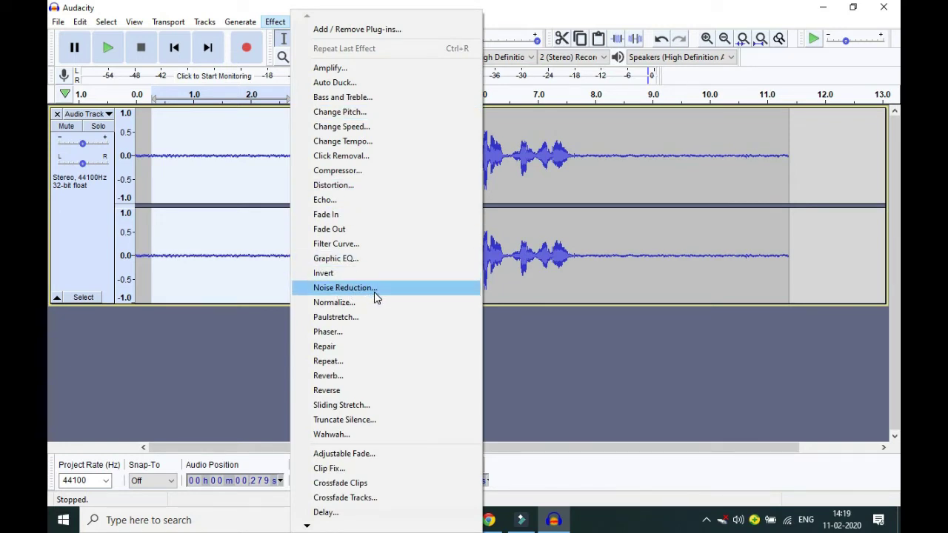
{"action": "left_click", "coordinate": [374, 292]}
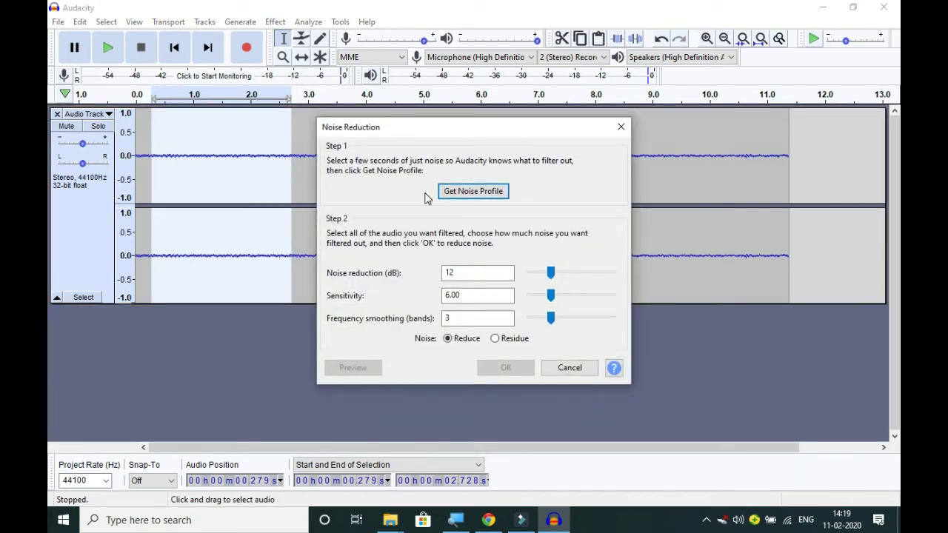
{"action": "left_click", "coordinate": [490, 193]}
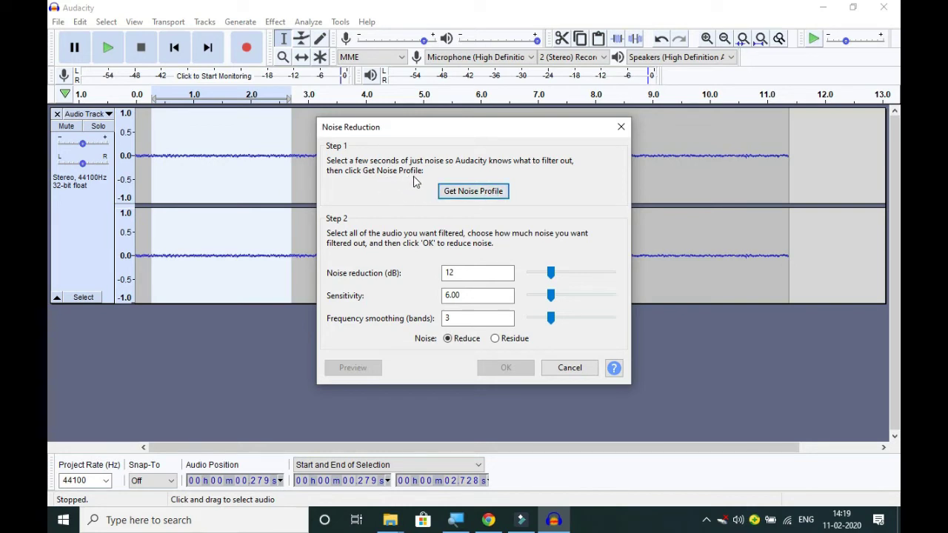
{"action": "left_click", "coordinate": [468, 194]}
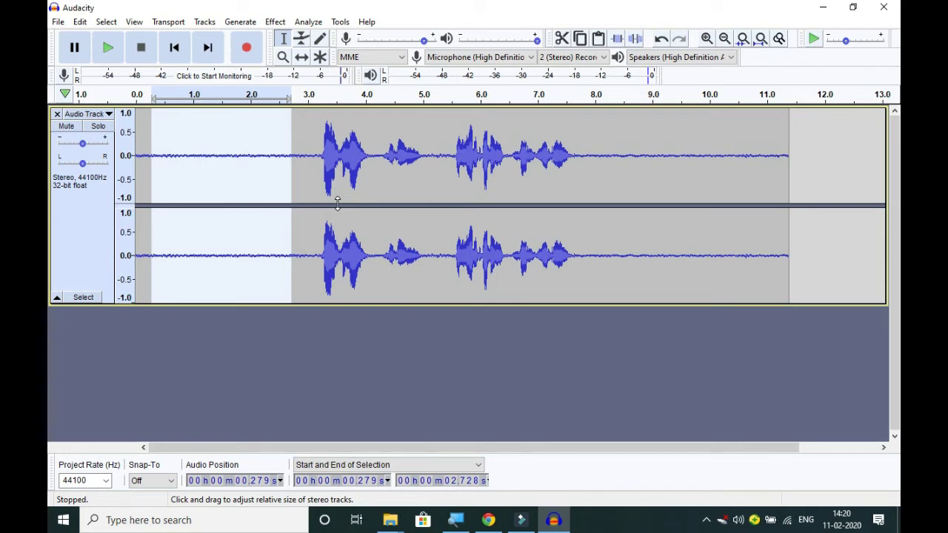
Step: Select all audio and reopen Noise Reduction at 12 dB, sensitivity 6.00, smoothing 3 bands
{"action": "key", "text": "space"}
{"action": "key", "text": "ctrl+a"}
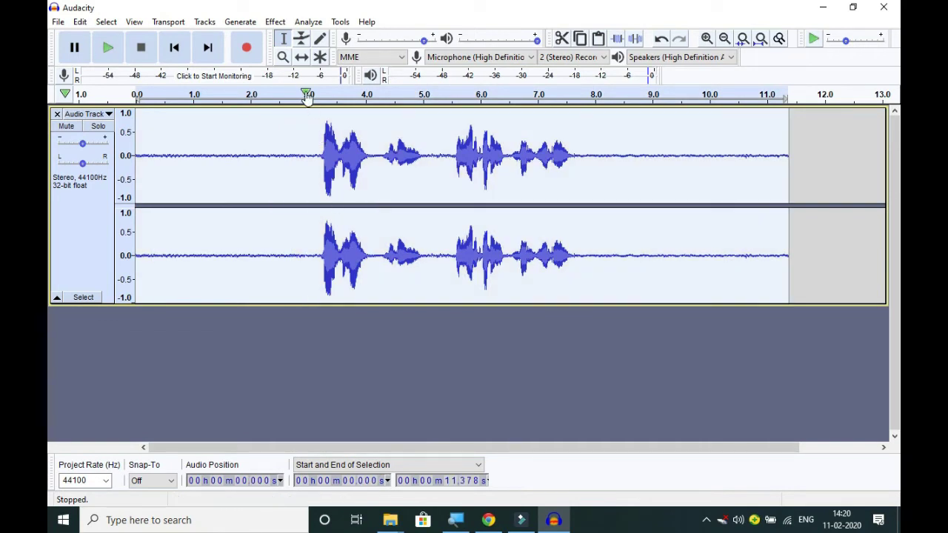
{"action": "left_click", "coordinate": [276, 22]}
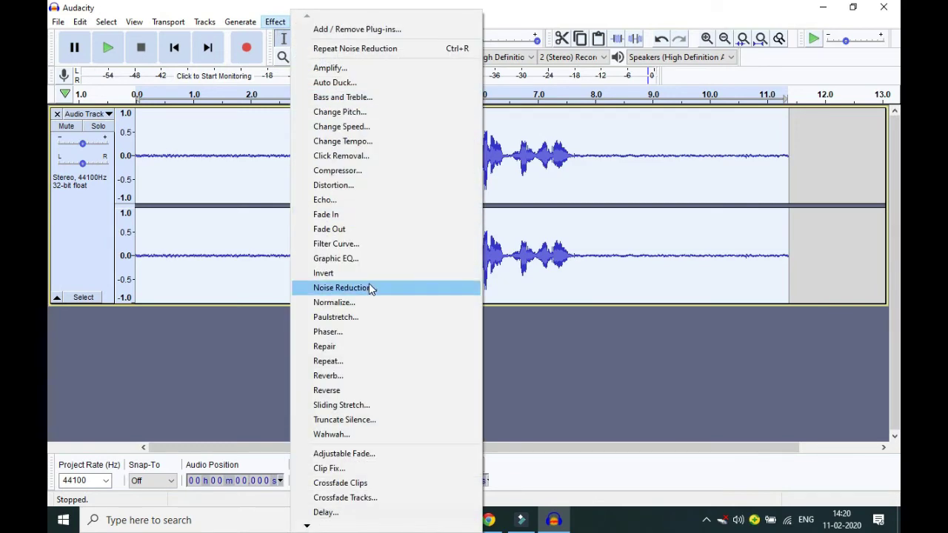
{"action": "left_click", "coordinate": [371, 289]}
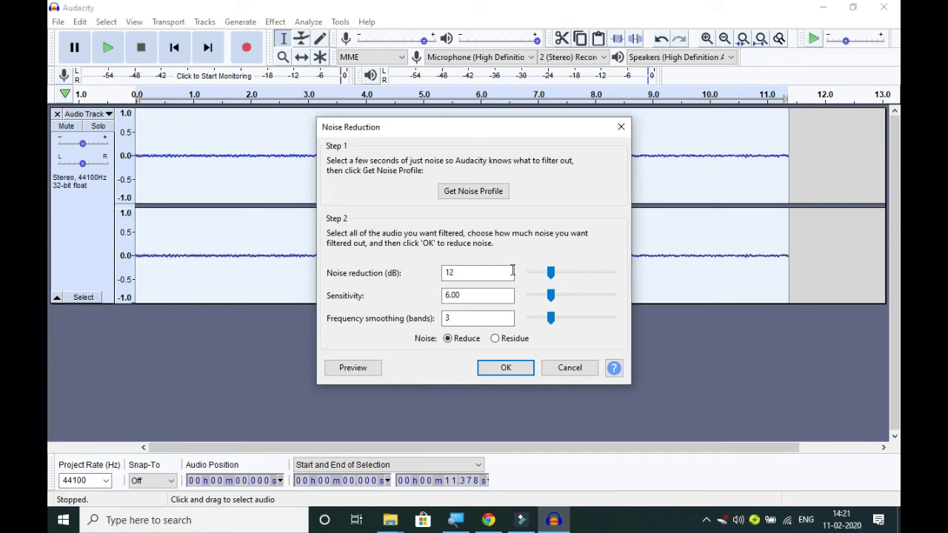
{"action": "left_click", "coordinate": [511, 272]}
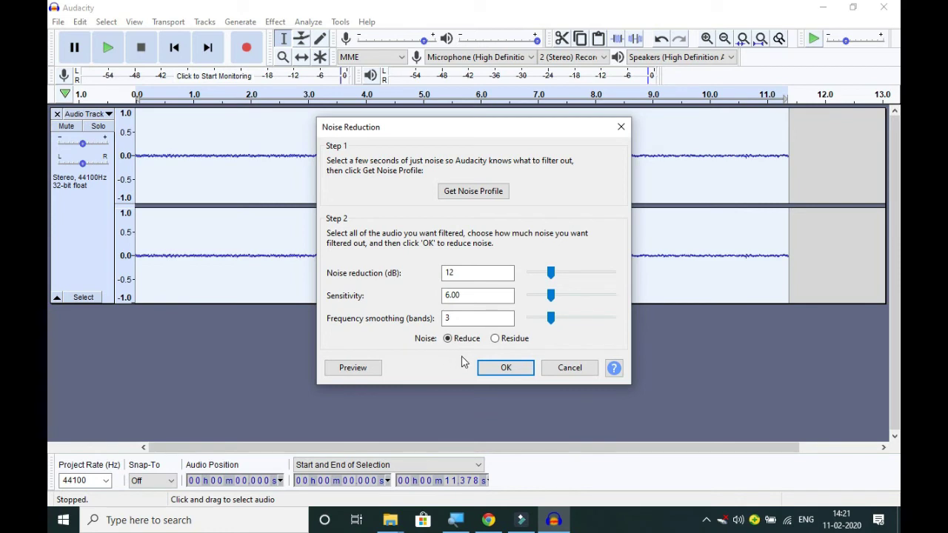
Step: Preview the 12 dB noise reduction, stop the preview, and apply it to the entire recording
{"action": "left_click", "coordinate": [364, 370]}
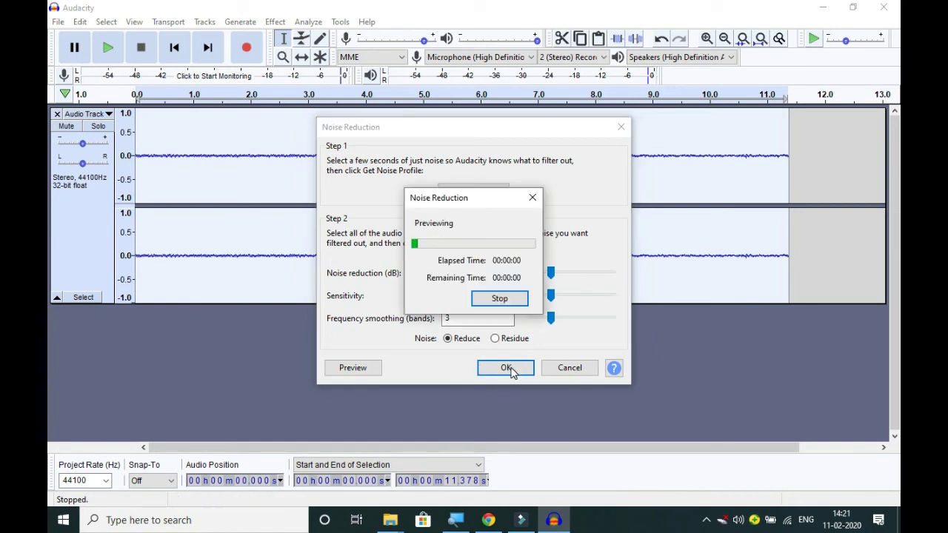
{"action": "left_click", "coordinate": [502, 298]}
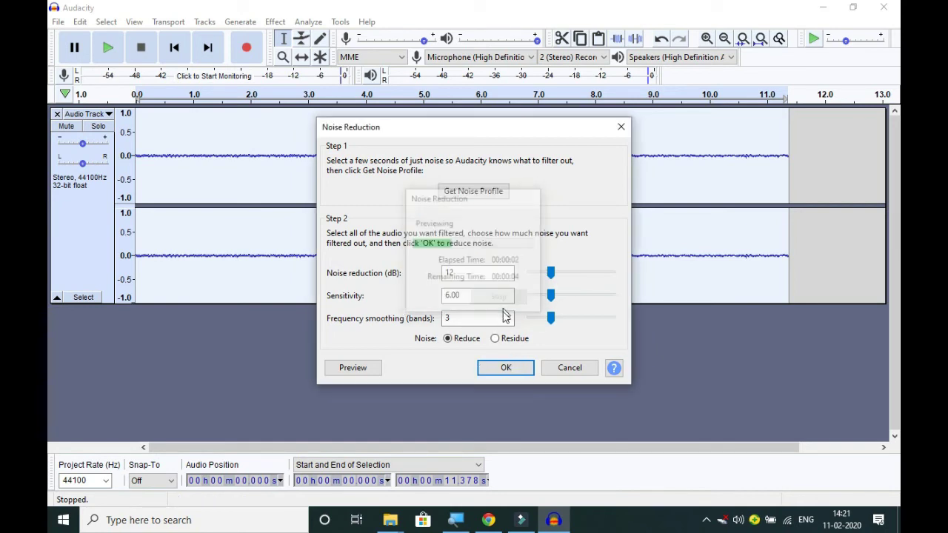
{"action": "left_click", "coordinate": [505, 369]}
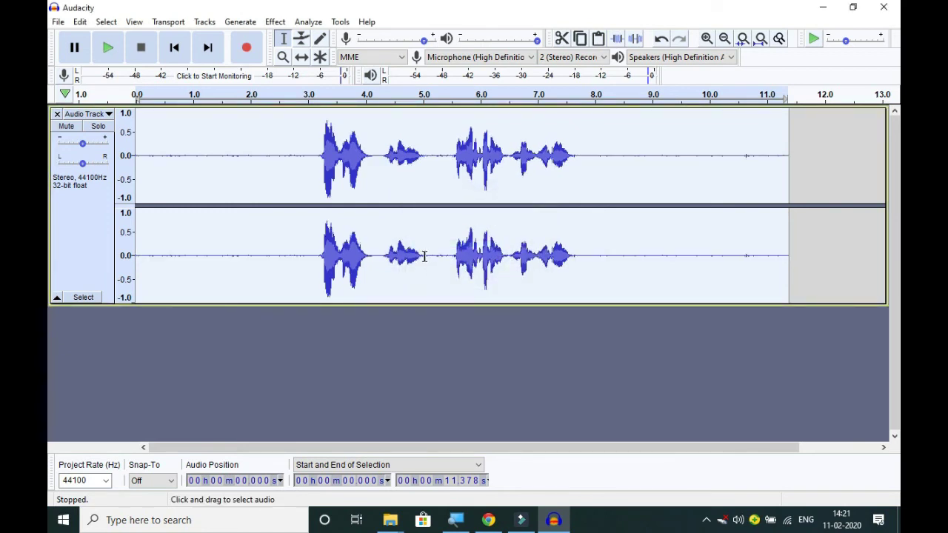
Step: Listen to the noise-reduced stereo recording, stop playback, and minimize Audacity to the desktop
{"action": "left_click", "coordinate": [109, 49]}
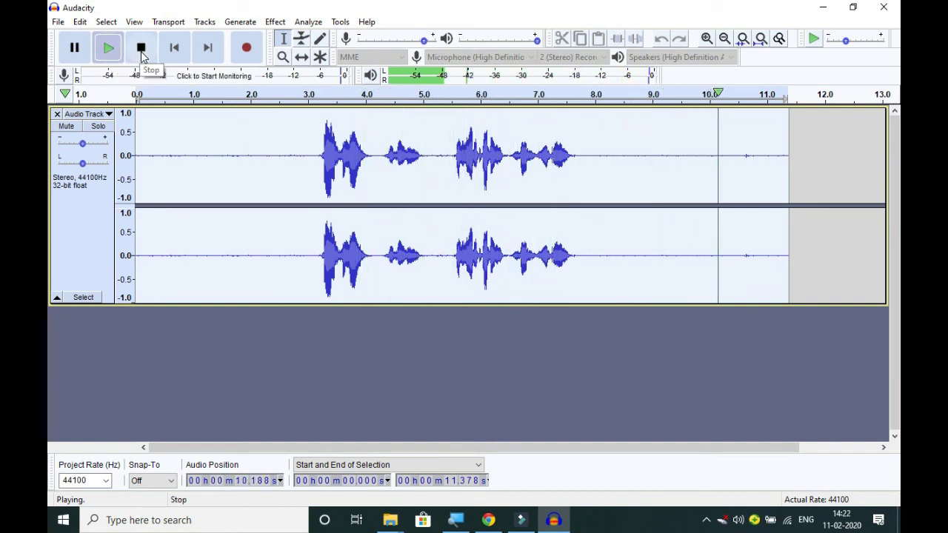
{"action": "left_click", "coordinate": [142, 49]}
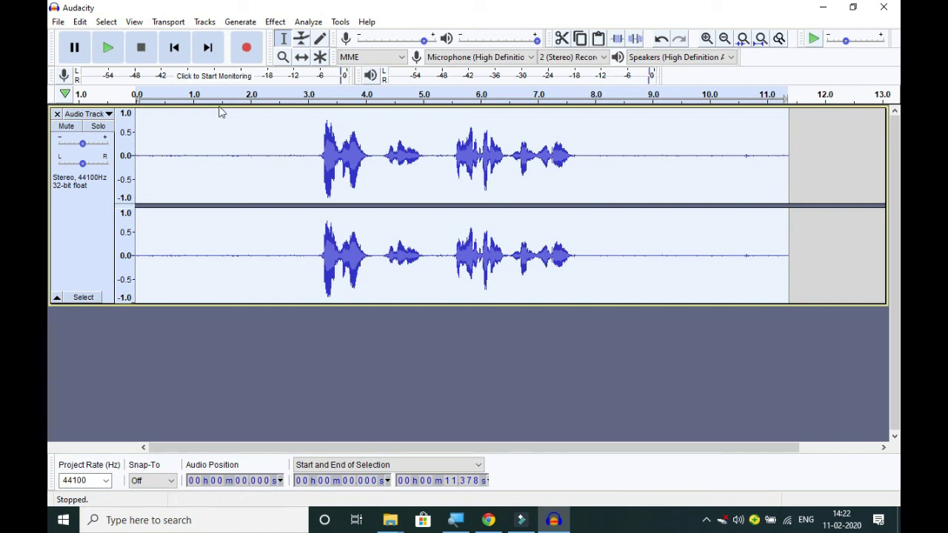
{"action": "left_click", "coordinate": [827, 10]}
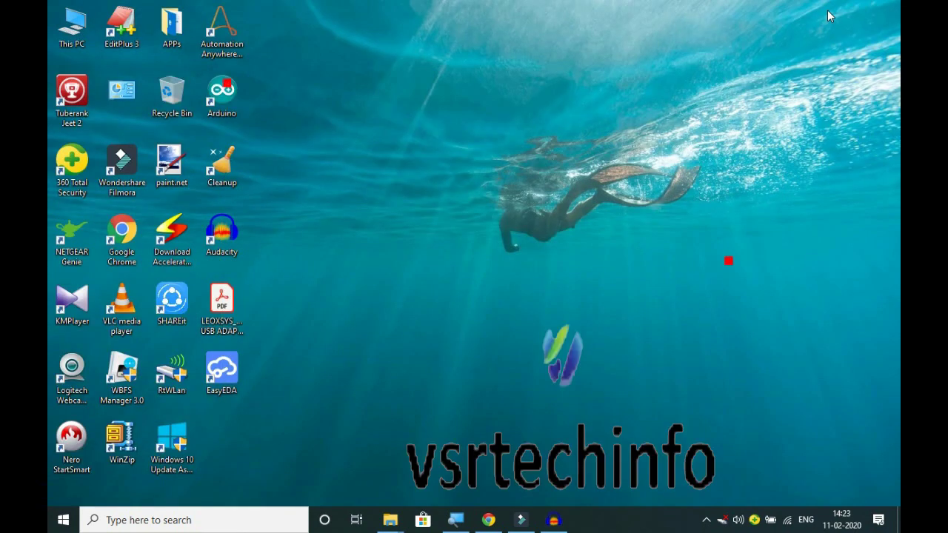